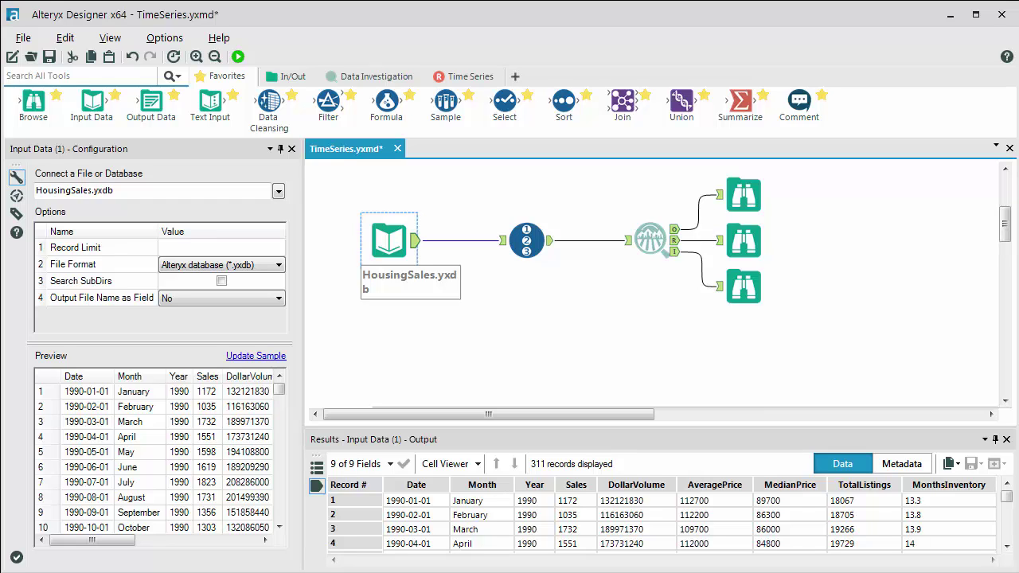
Step: Show the Time Series tool palette with ARIMA, ETS, TS Compare and TS Forecast
click(464, 76)
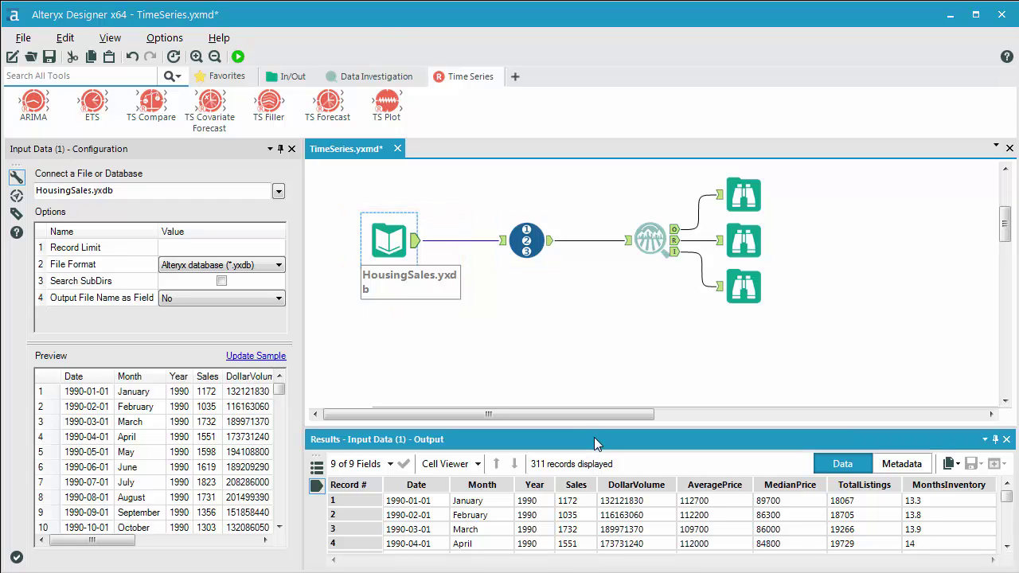
Step: Scroll all 311 housing records in an enlarged floating Results window, then show Data Investigation tools
mouse_move(402, 438)
mouse_down()
mouse_move(580, 421)
mouse_move(293, 118)
mouse_move(288, 89)
mouse_up()
drag(431, 326, 920, 539)
drag(908, 151, 932, 499)
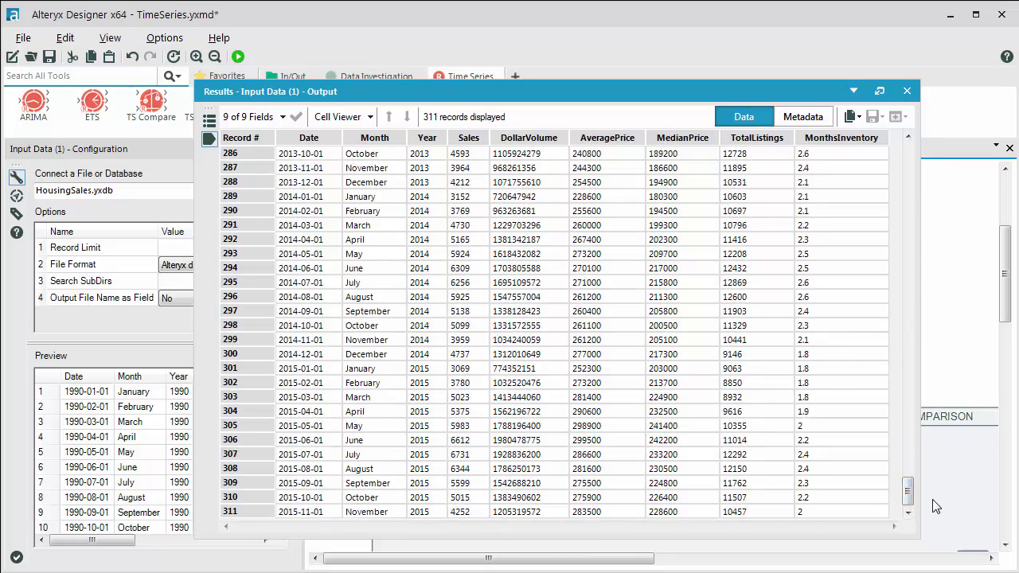
click(880, 92)
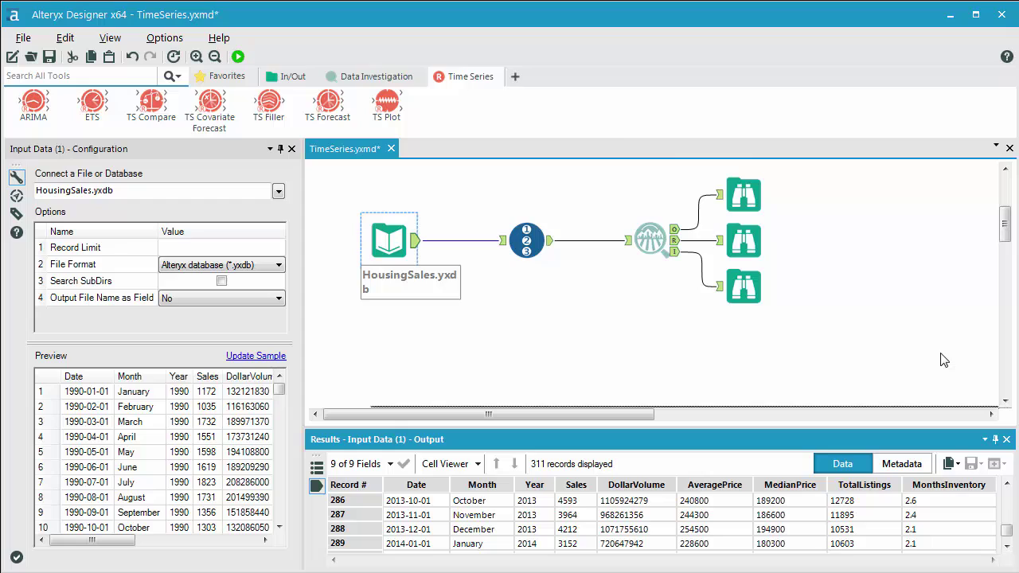
click(390, 76)
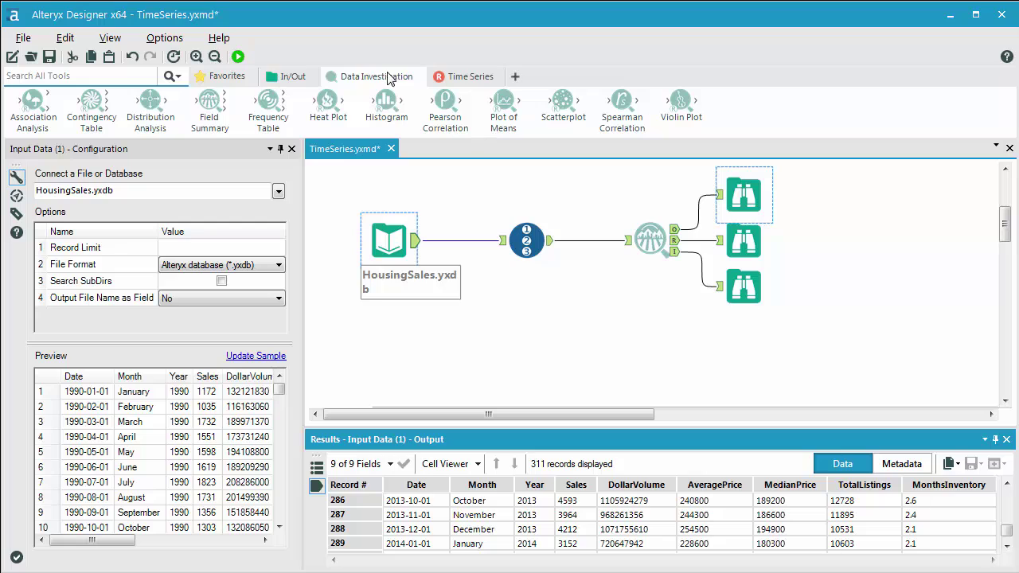
drag(208, 104, 217, 116)
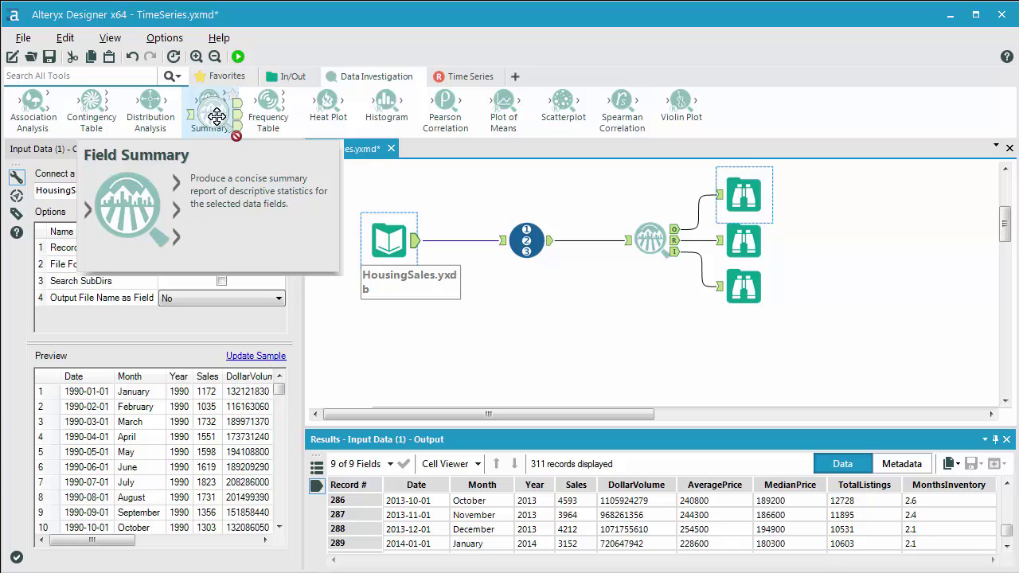
drag(216, 117, 311, 250)
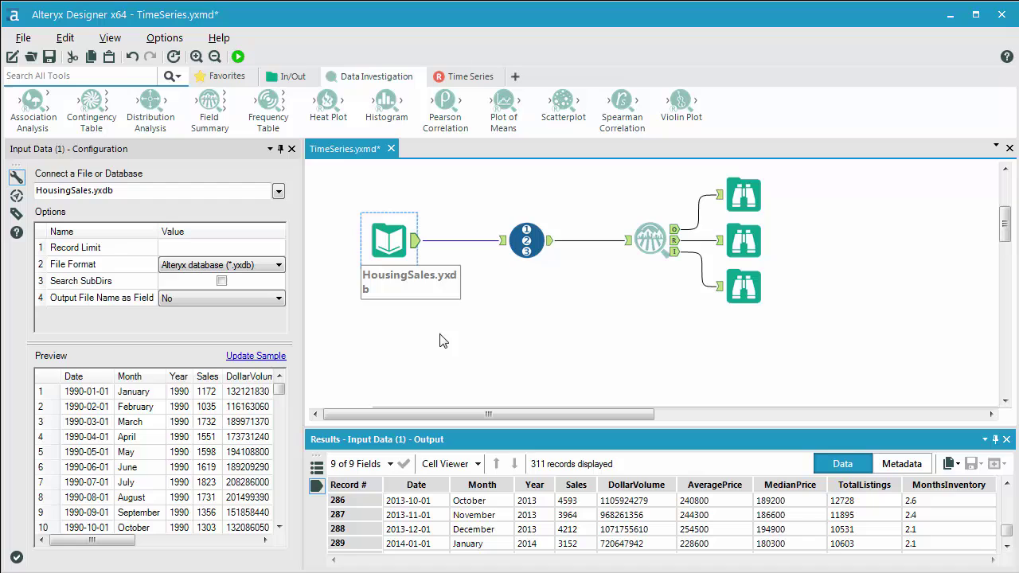
Step: Check the Sales Field Summary: range 965–7117, median 3601, mean 3562.5, upward-trending scatter plot
click(641, 236)
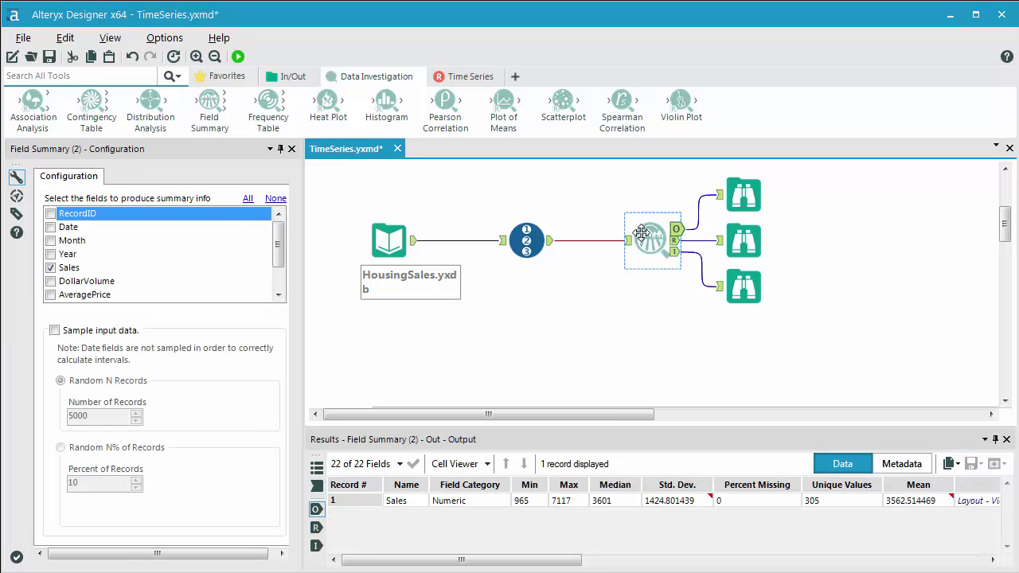
mouse_move(278, 235)
mouse_down()
mouse_move(285, 276)
mouse_move(288, 242)
mouse_up()
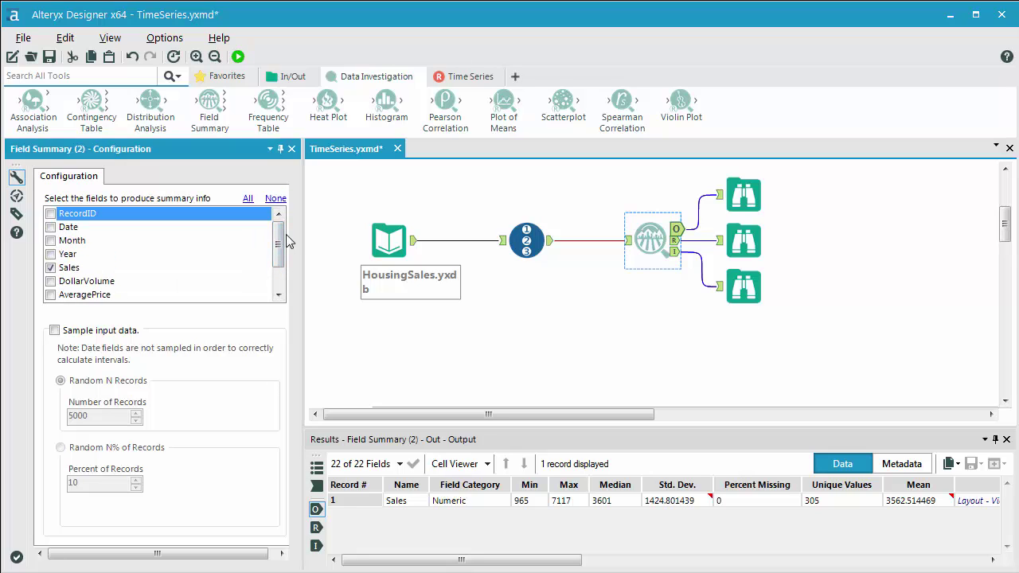
click(736, 202)
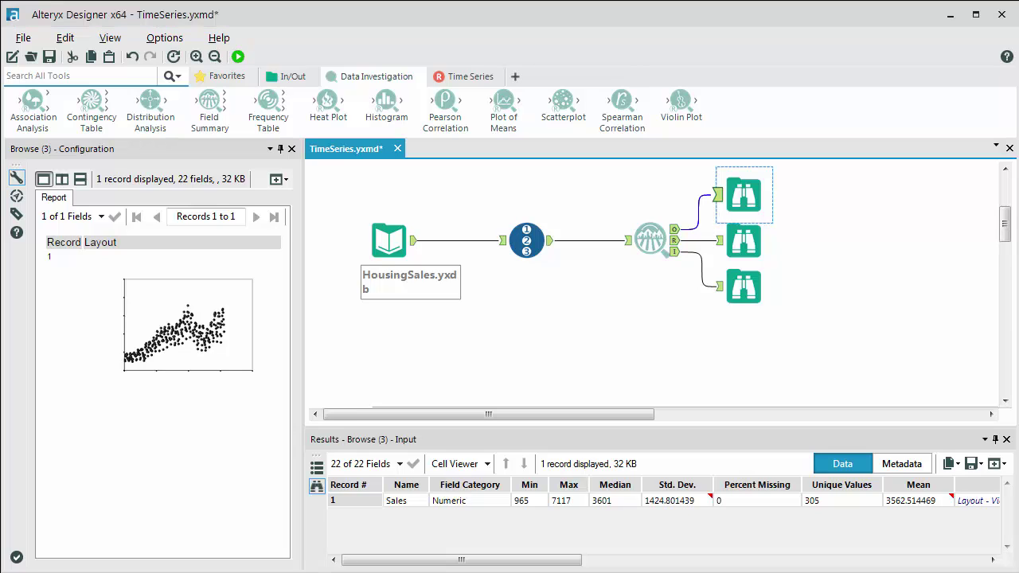
Step: In the Time Series palette, read the ARIMA and ETS tool descriptions
click(464, 80)
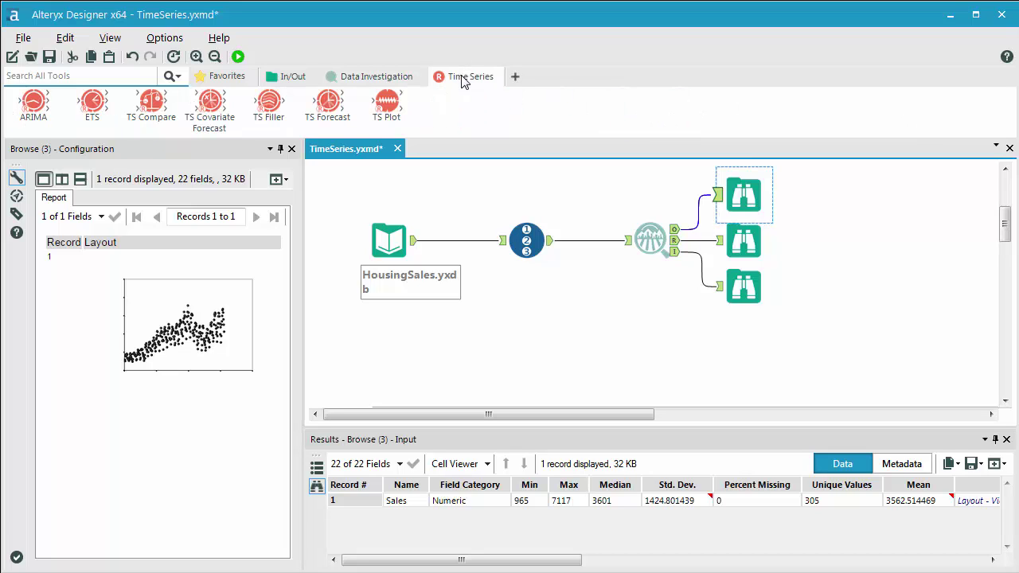
drag(36, 107, 38, 110)
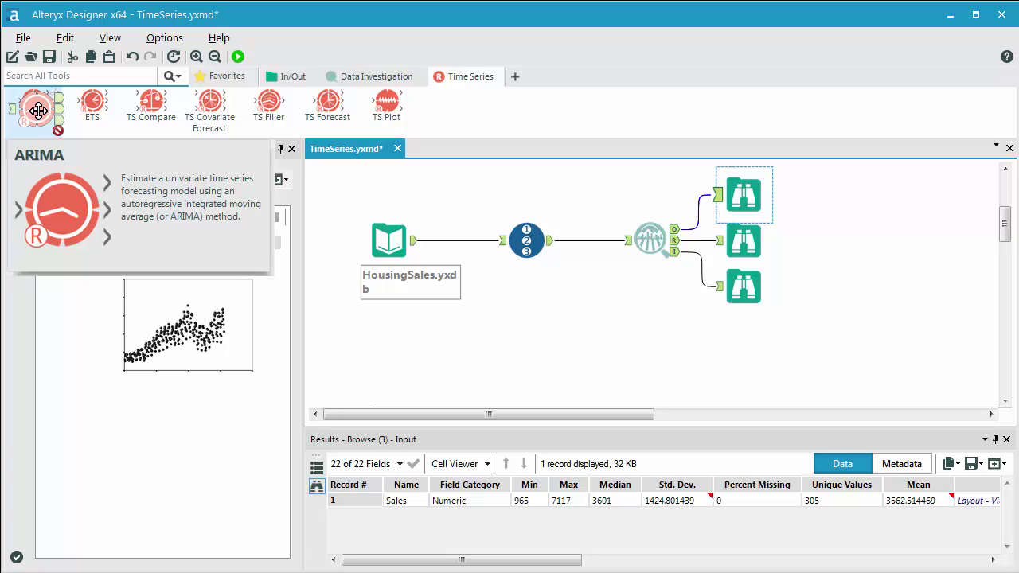
drag(38, 110, 89, 117)
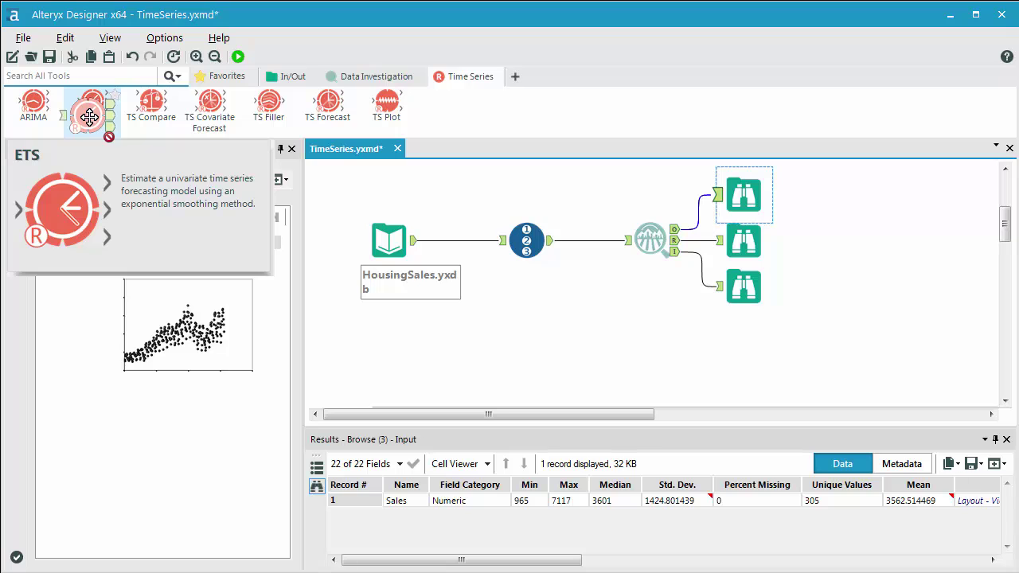
drag(89, 117, 135, 119)
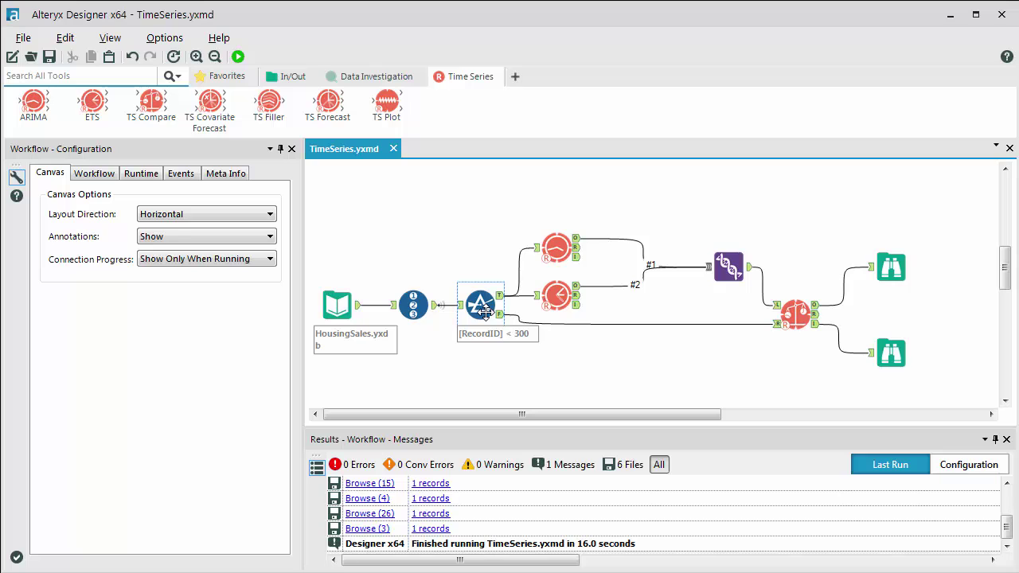
Step: Check the [RecordID] < 300 filter's 299 passing records and the ARIMA1 model settings (Sales, Monthly)
click(485, 312)
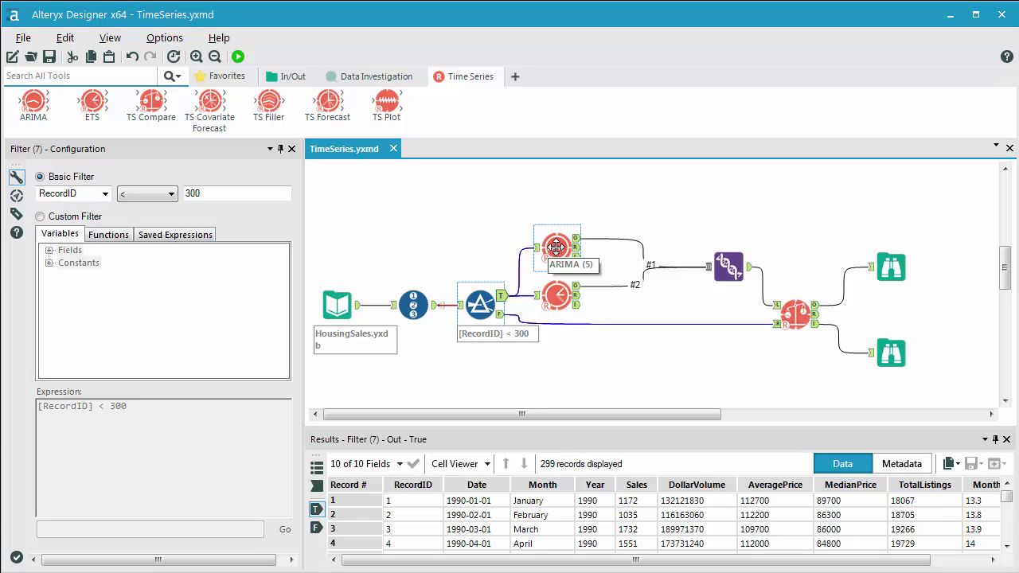
click(555, 247)
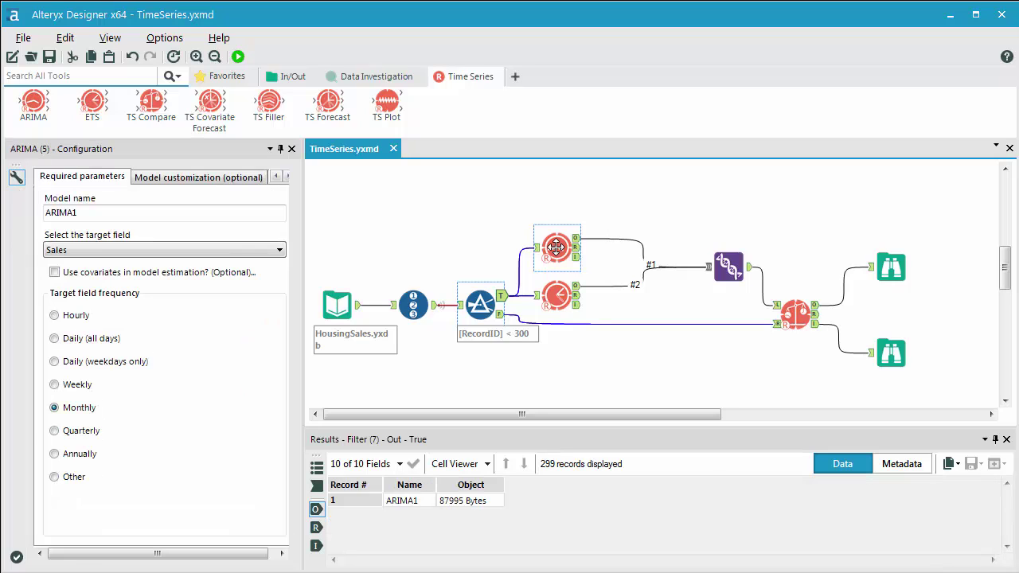
Step: Float and enlarge the ARIMA configuration window and show its Model customization page
drag(206, 158, 521, 63)
drag(603, 353, 761, 523)
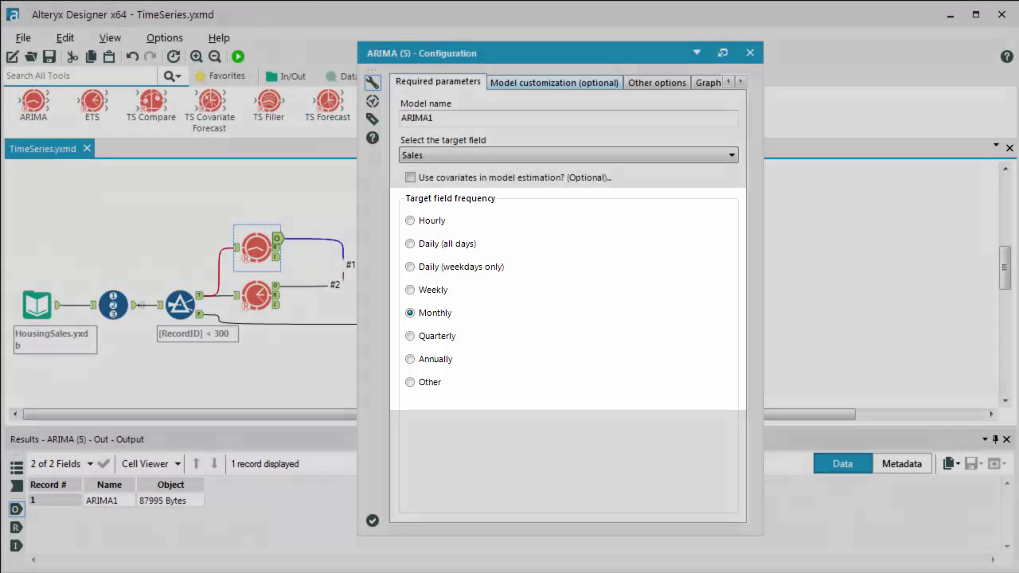
click(554, 82)
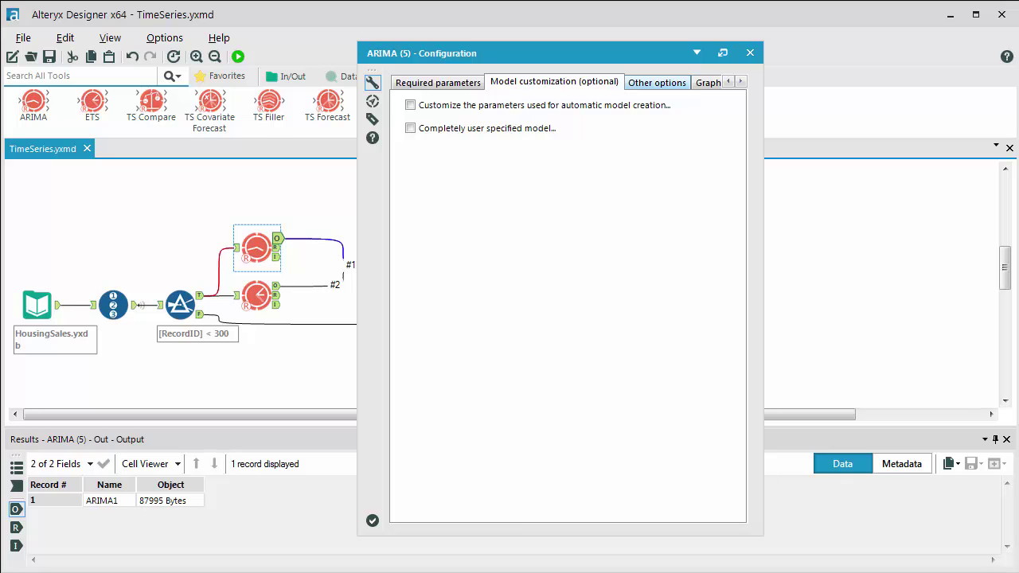
Step: Show ARIMA's Other options: 12 forecast-plot periods and US week format
click(657, 83)
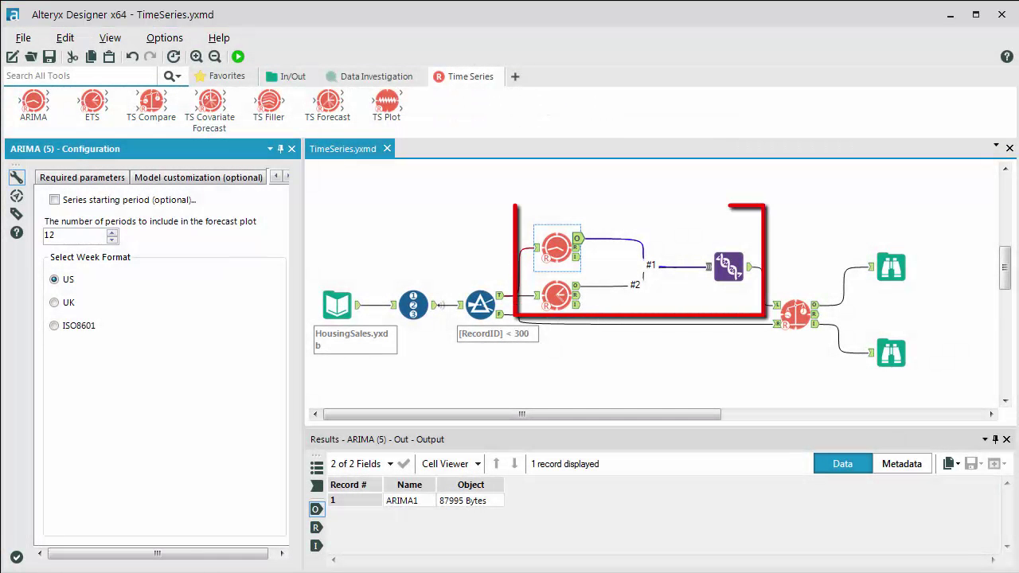
Step: View TS Compare results: ARIMA1 RMSE 355.357, MAPE 5.1787 beating ETS1's 388.1986 and 5.6549
click(794, 315)
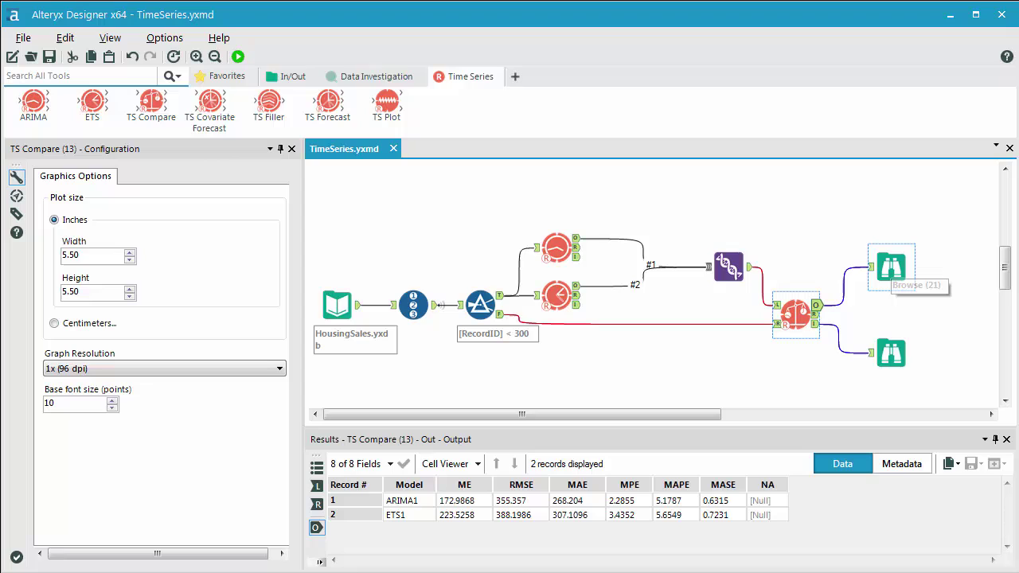
Step: Review the comparison table in the upper Browse, highlighting both models' ME and MPE values
click(891, 268)
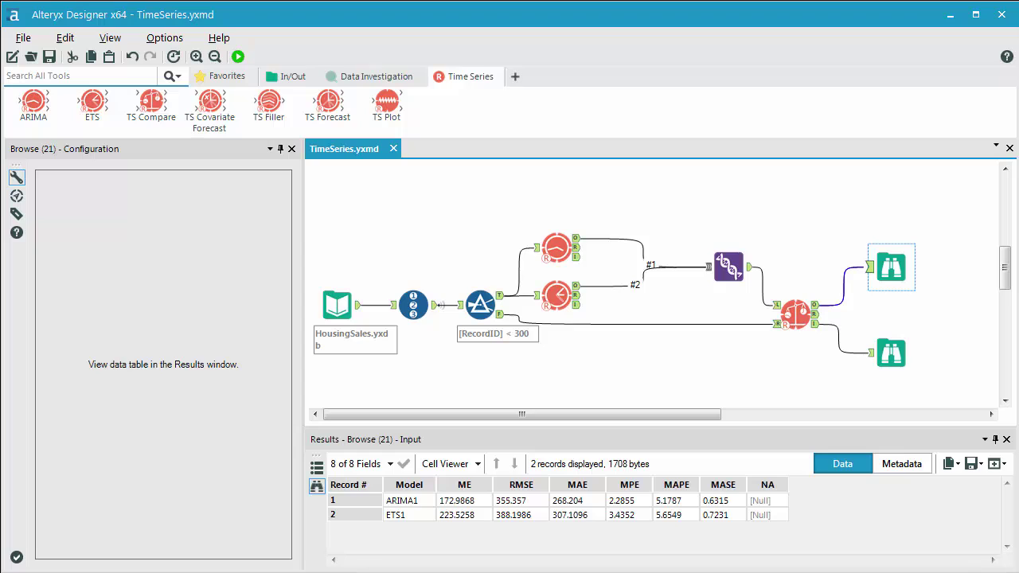
click(464, 485)
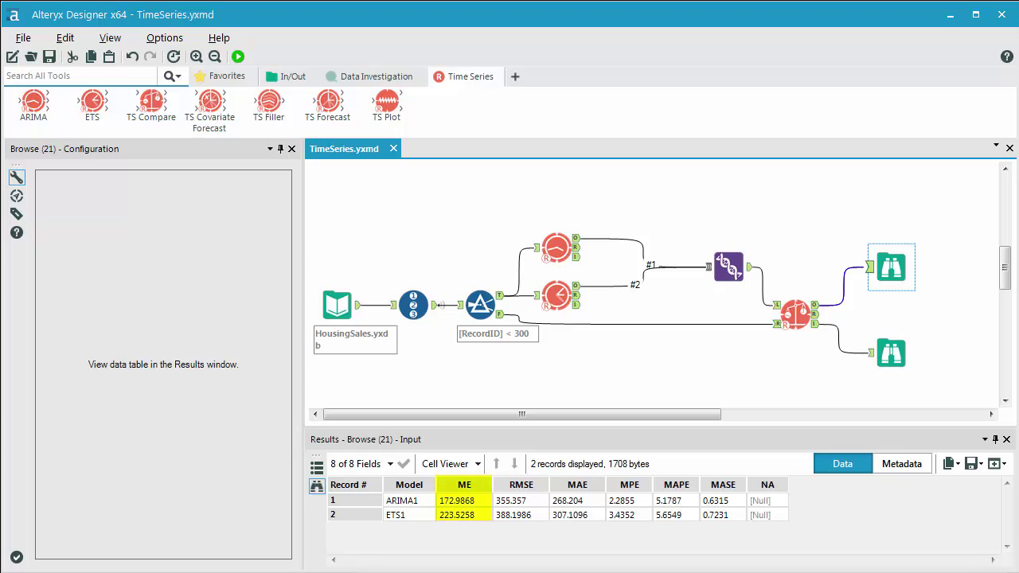
click(629, 484)
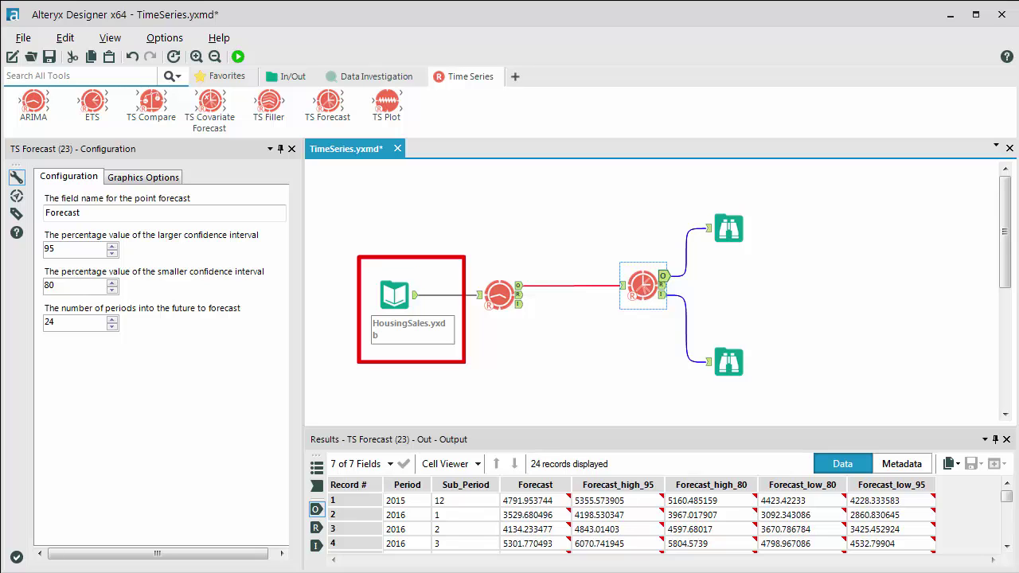
Step: Open the ARIMA (22) settings and step through its Model customization and Other options pages
click(499, 294)
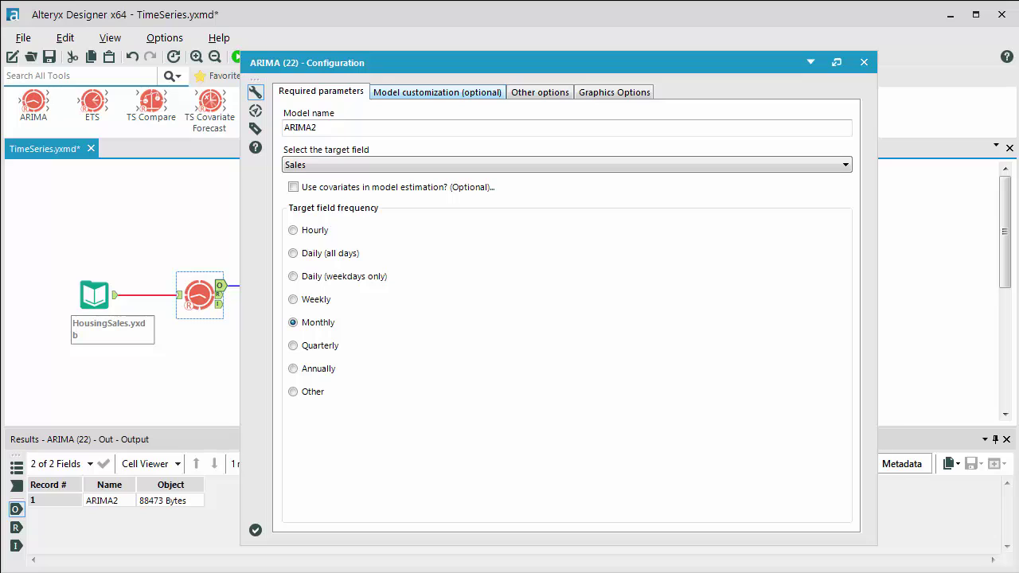
key(ctrl+Tab)
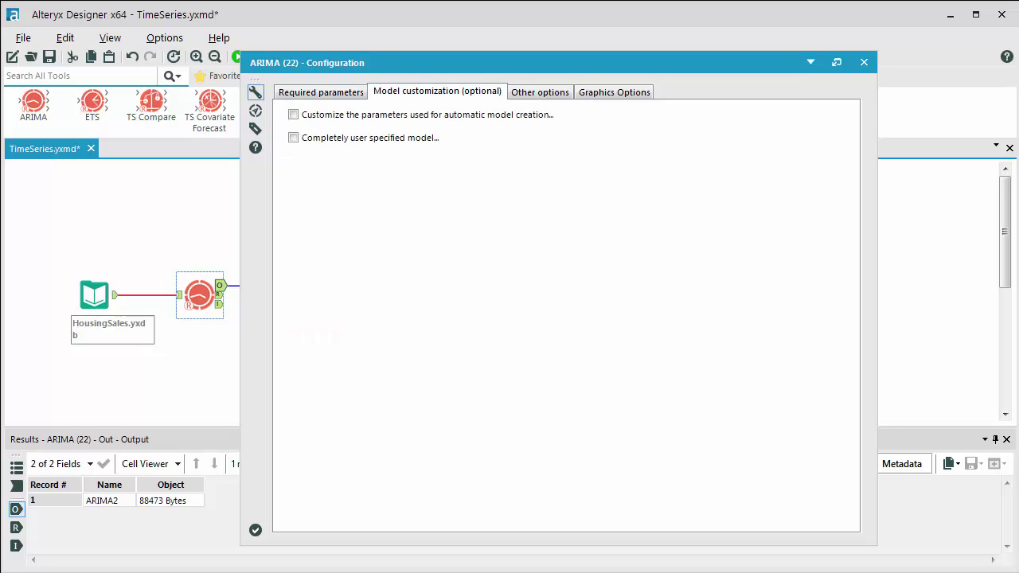
key(ctrl+Tab)
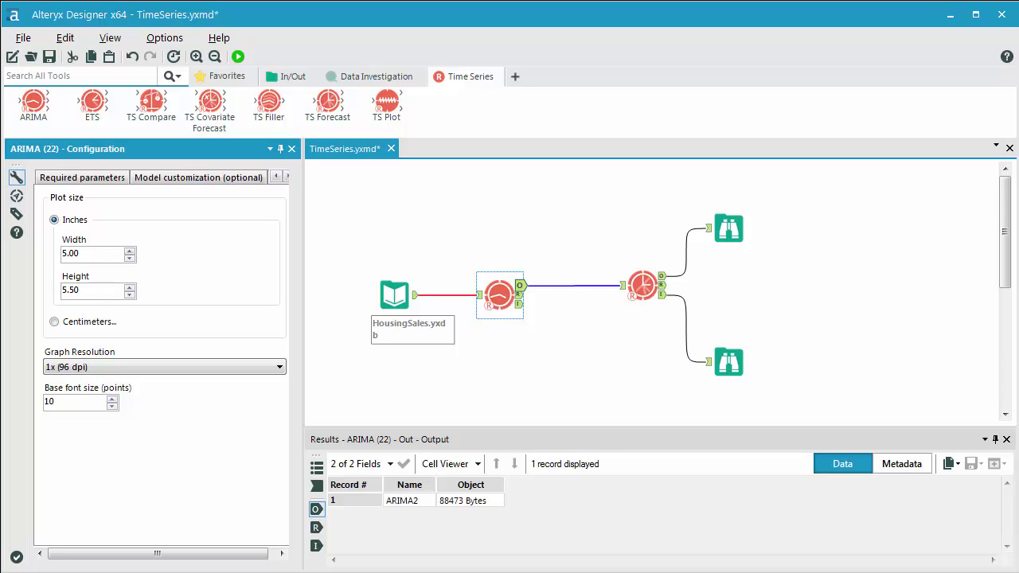
Step: Inspect the TS Forecast configuration: 'Forecast' field, 95% and 80% intervals, 24 periods, after checking the ARIMA tool
click(642, 285)
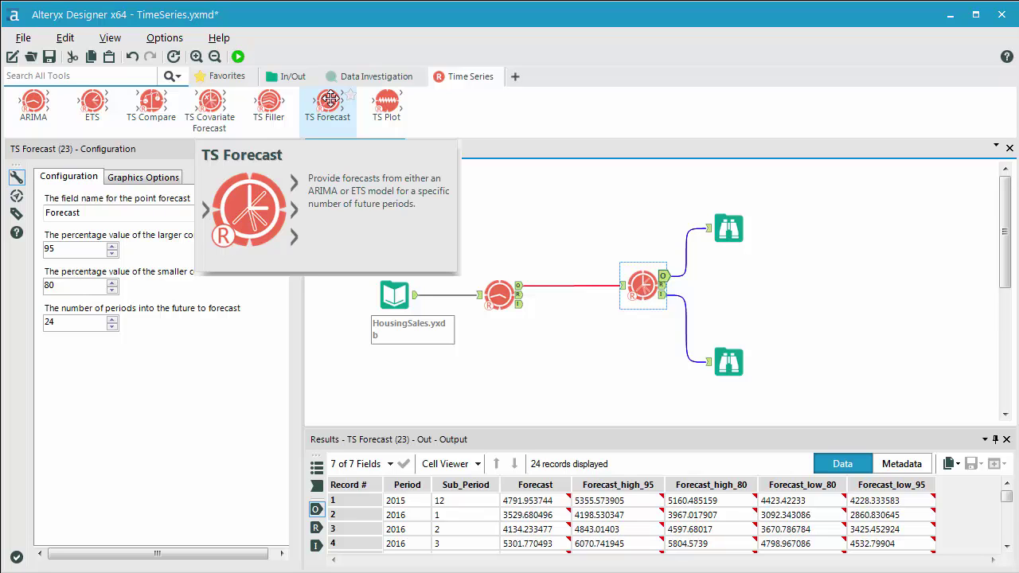
click(499, 294)
click(642, 285)
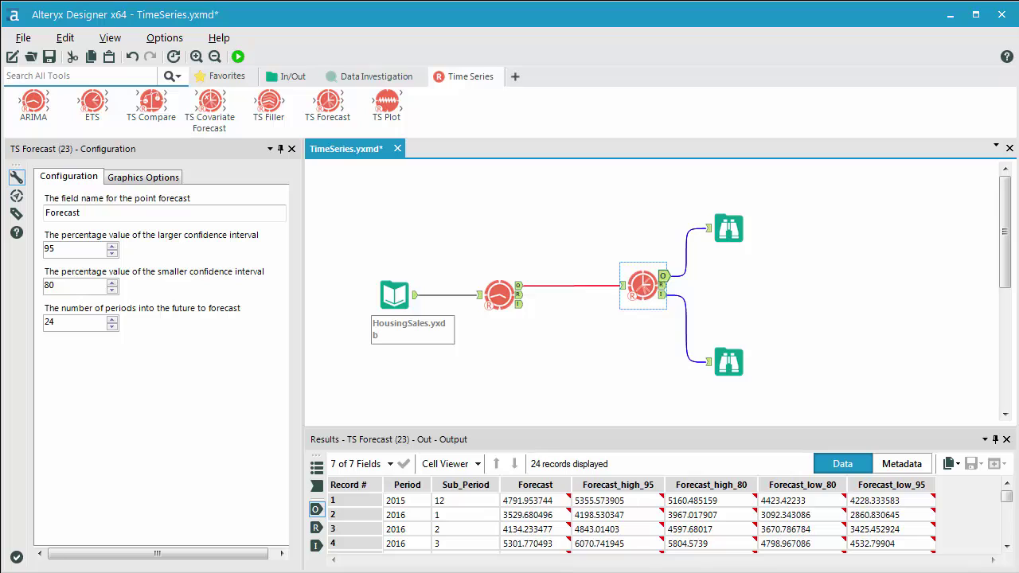
Step: Float the top Browse (24) results window to show all 24 forecast rows, 2015-12 through 2017-11
click(728, 231)
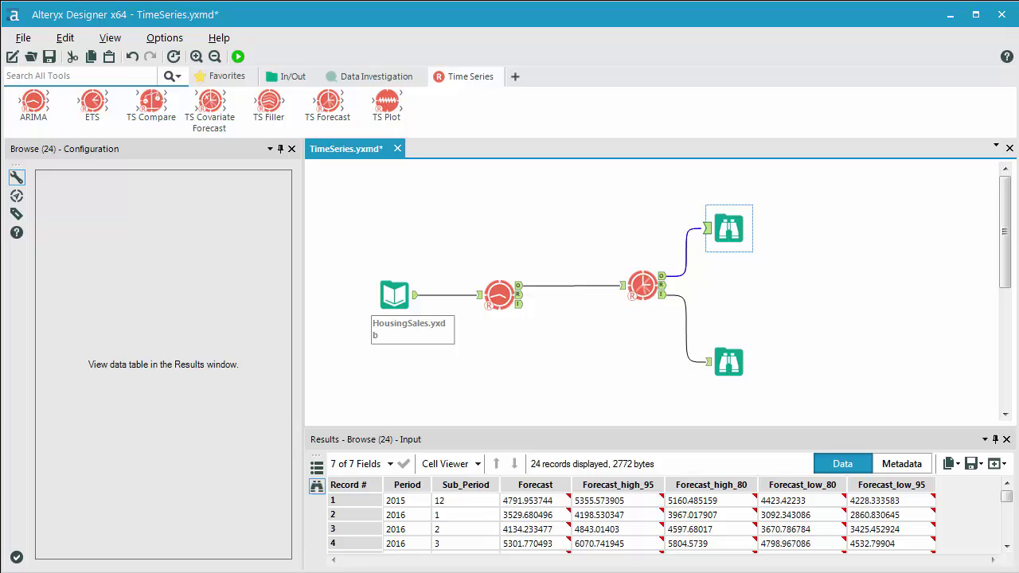
drag(366, 440, 230, 77)
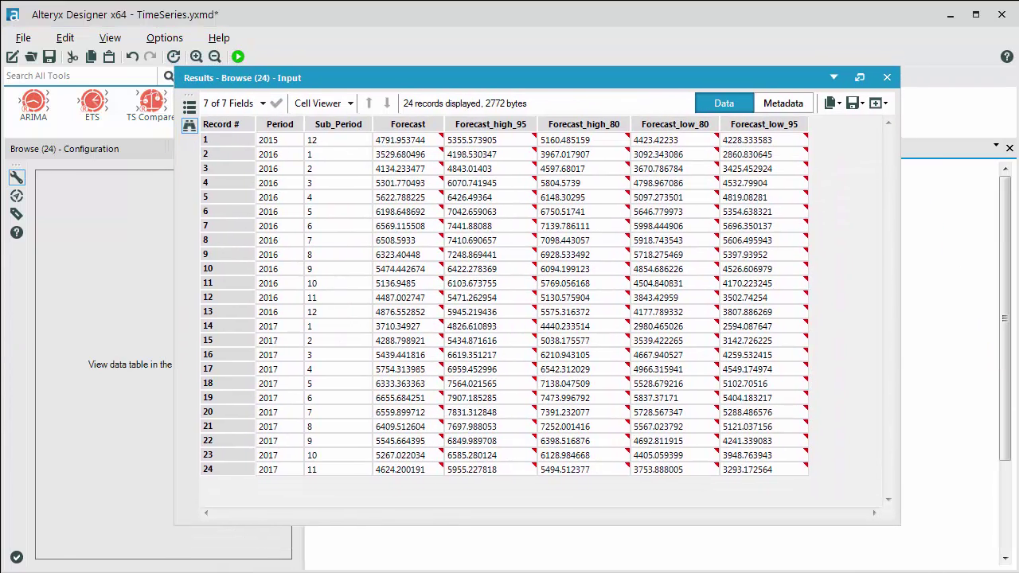